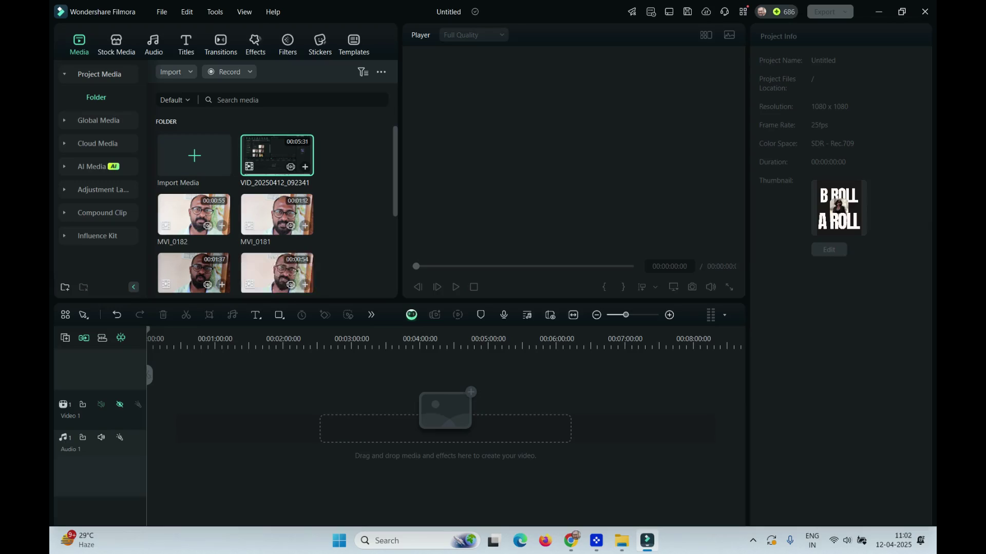
Place the MVI_0181 clip at the start of Video 1, keeping the 1080 x 1080 25fps project settings, and show the track.
left_click(277, 215)
left_click_drag(278, 215, 154, 411)
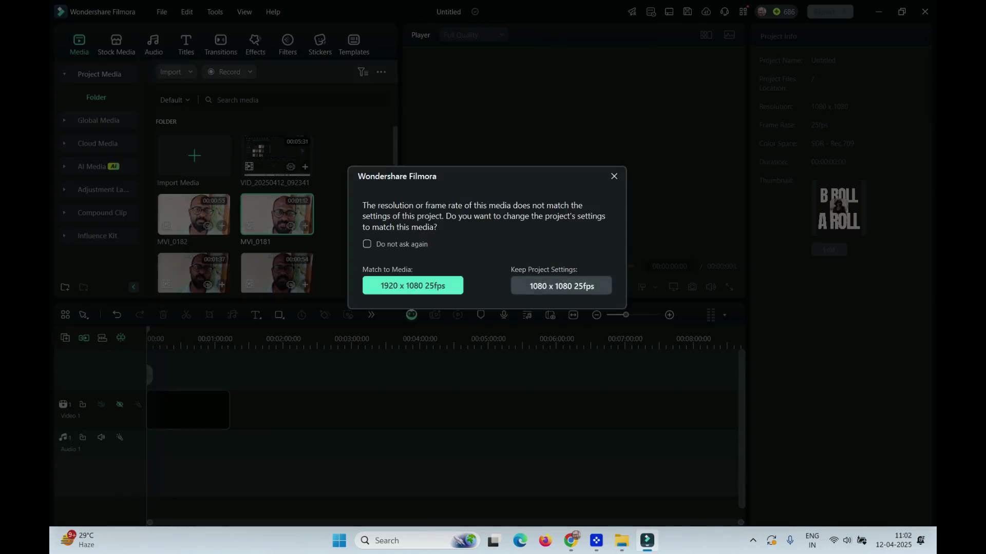
left_click(562, 286)
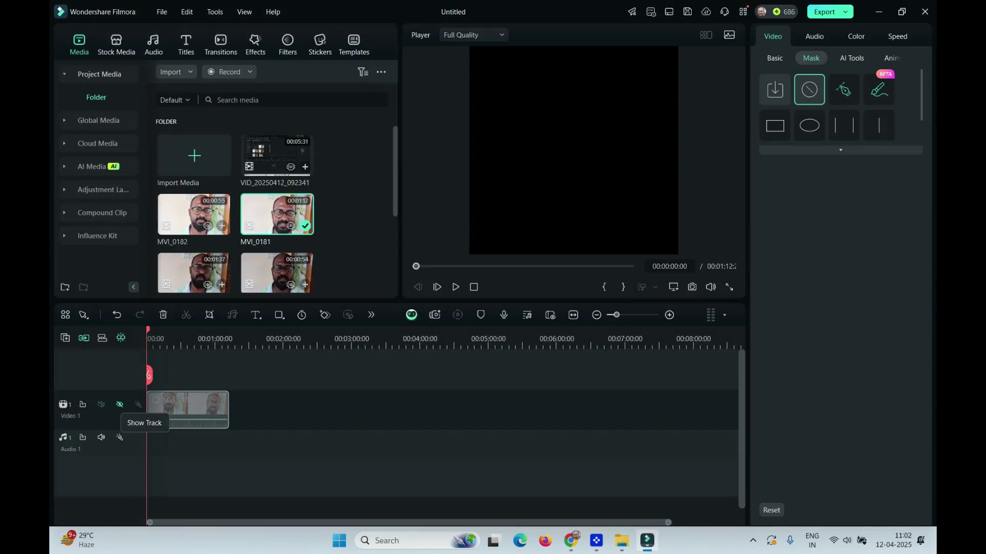
left_click(120, 404)
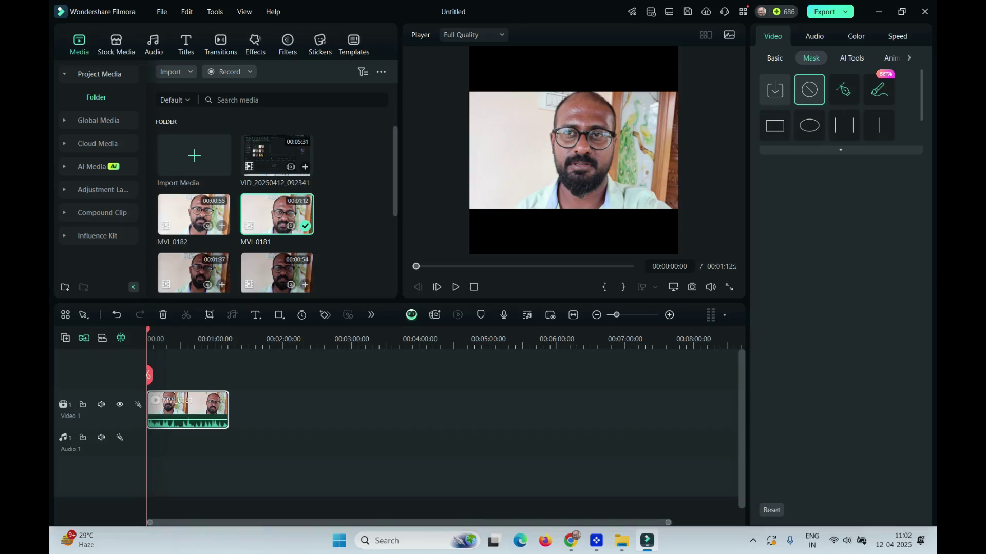
Turn on AI Portrait Cutout for the MVI_0181 clip in Advanced Cutout Mode.
left_click(852, 58)
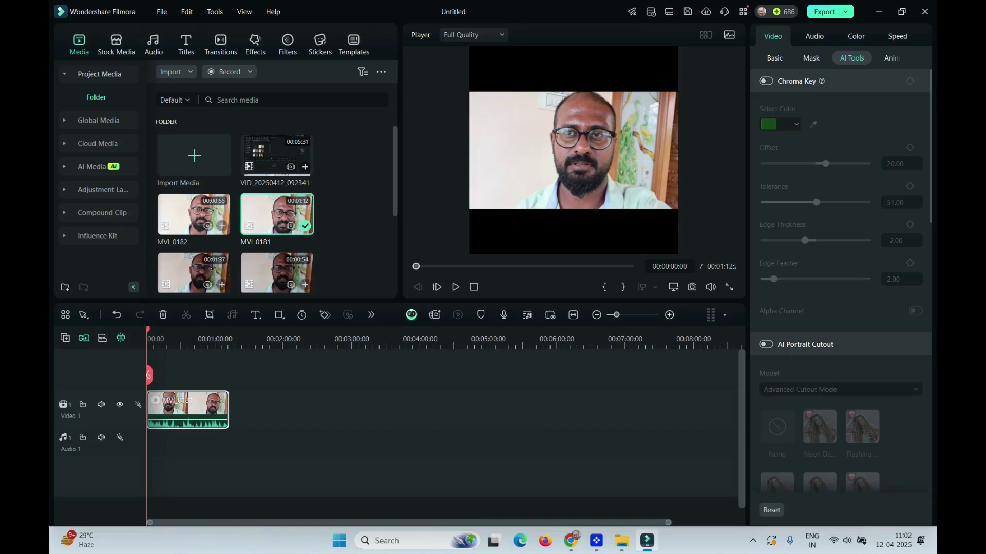
scroll(841, 288, "down", 3)
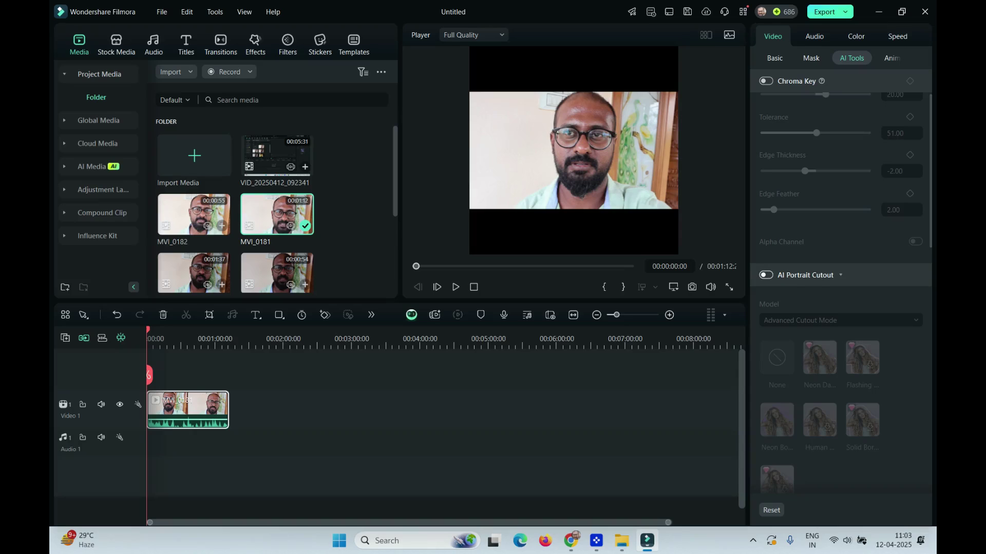
left_click(766, 275)
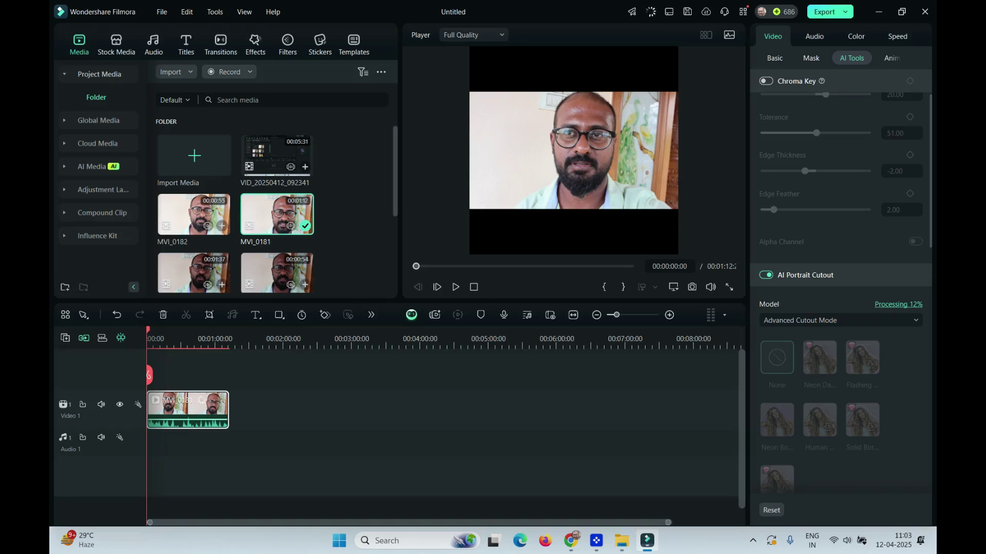
left_click(229, 72)
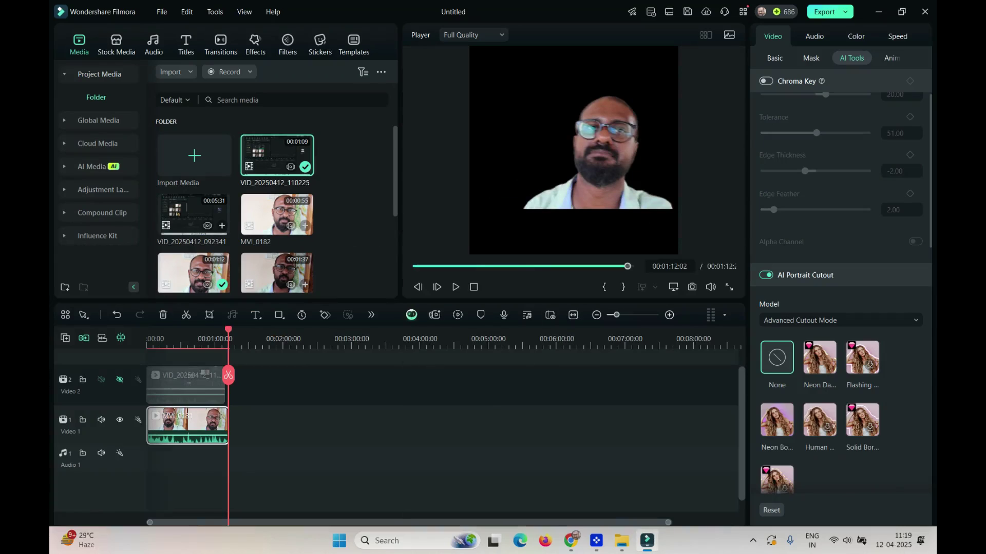
Import the Digital Marketing insta video from the Movavi Library folder into the project media.
left_click(204, 339)
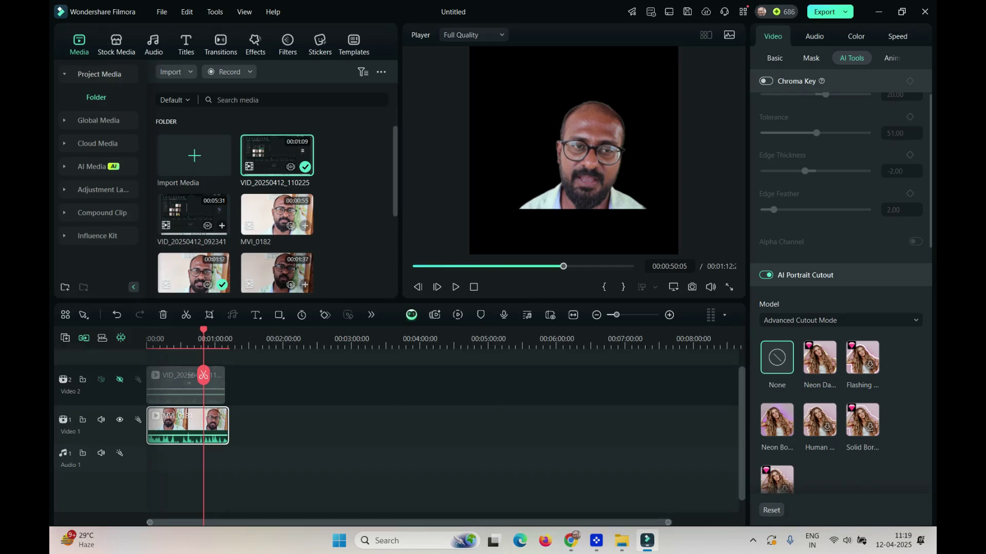
left_click(194, 156)
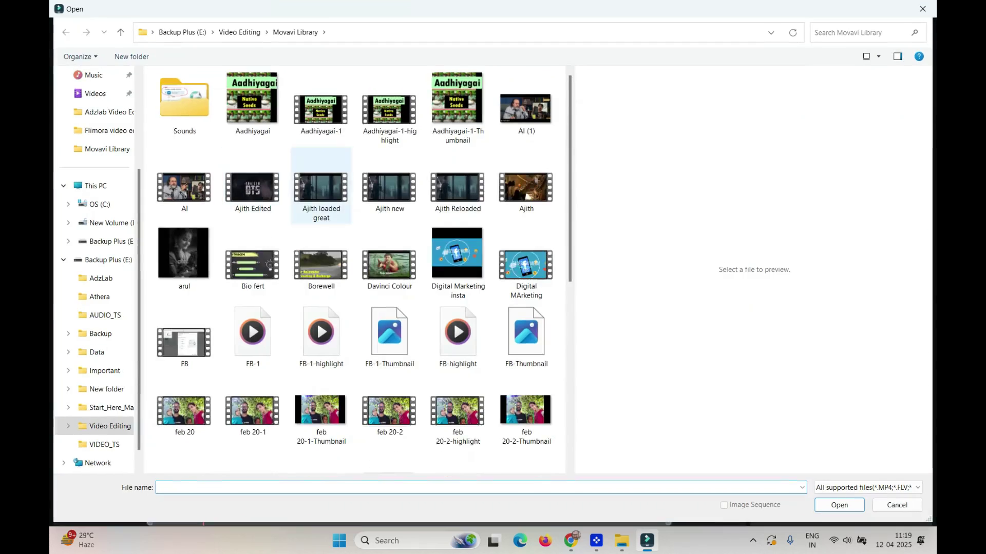
scroll(252, 272, "down", 5)
scroll(256, 329, "up", 5)
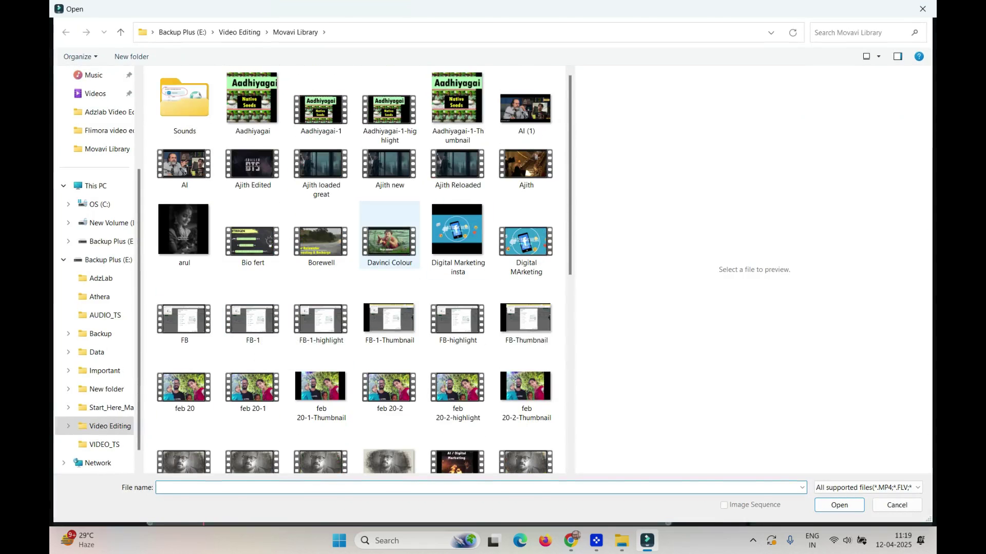
left_click(457, 231)
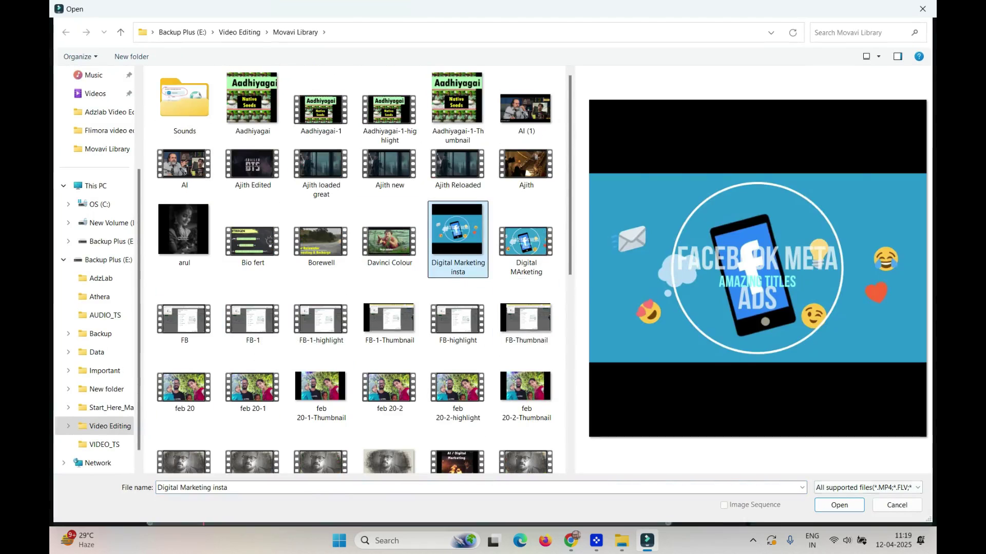
left_click(839, 505)
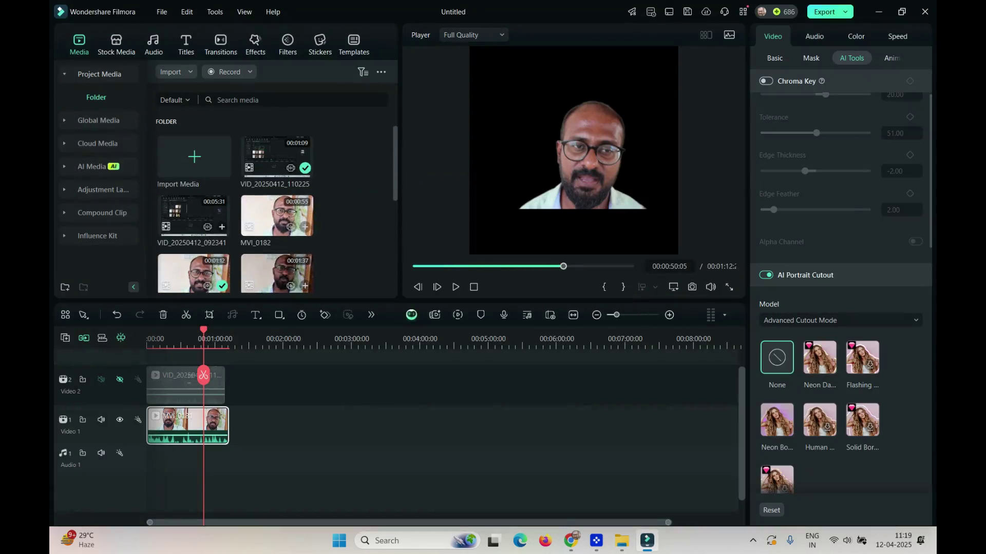
left_click(194, 157)
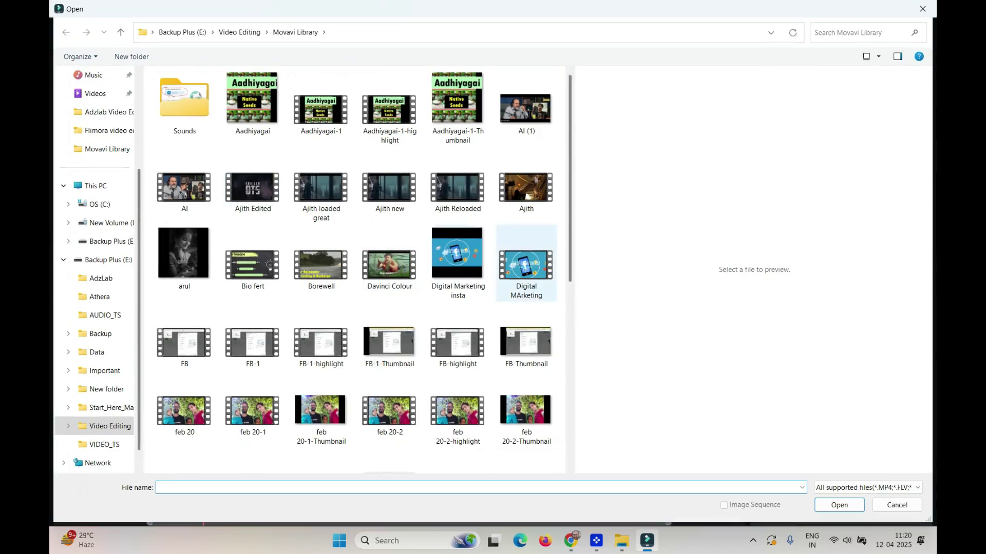
left_click(458, 262)
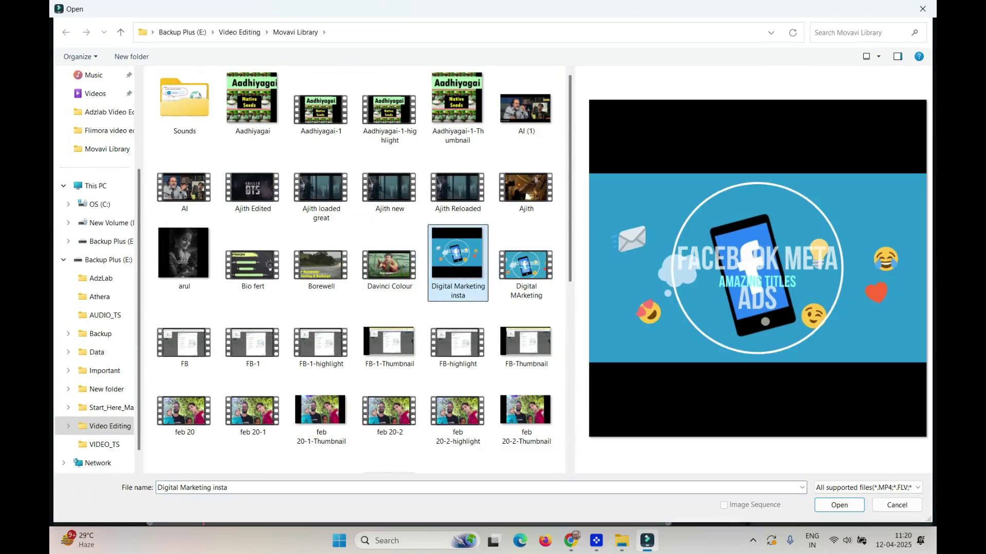
left_click(838, 505)
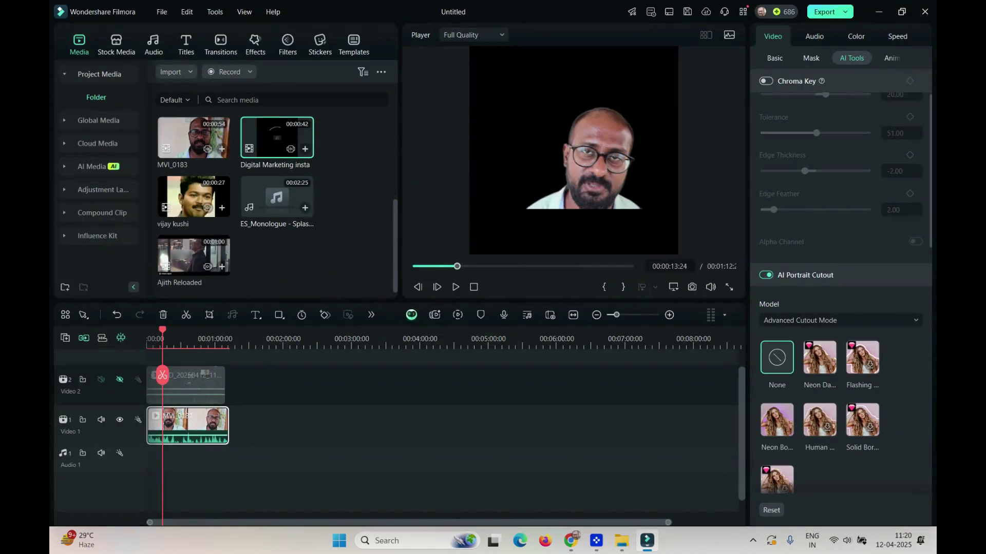
Preview the ES_Monologue audio file from the project media briefly and pause it.
double_click(277, 197)
scroll(277, 196, "up", 5)
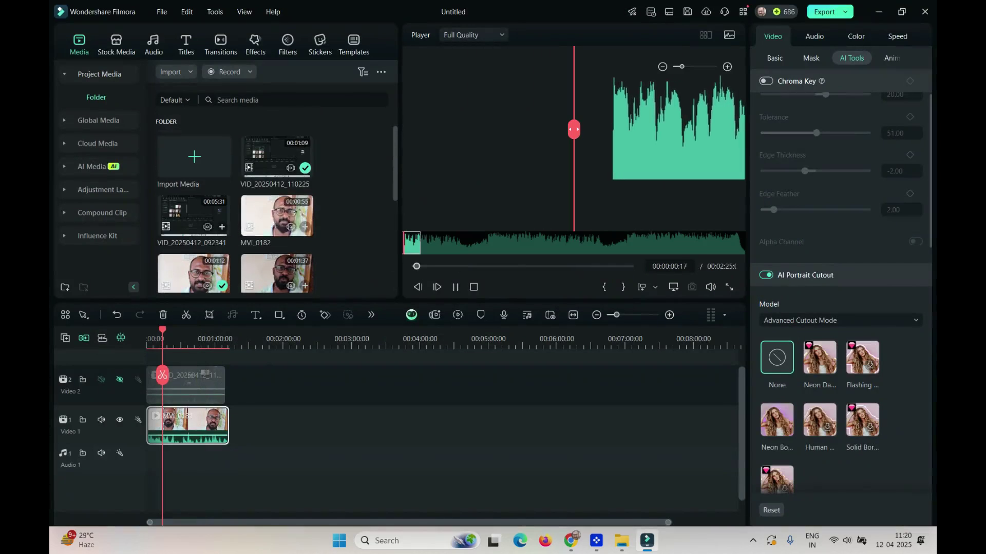
key("space")
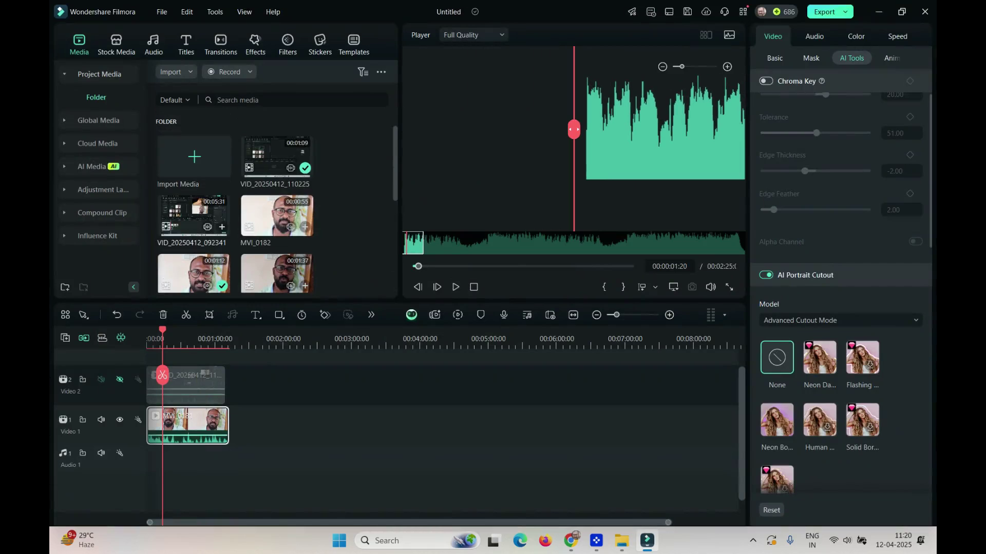
Import the fb meta image from the Brookewood folder on drive D into the project media.
scroll(277, 197, "up", 2)
left_click(194, 156)
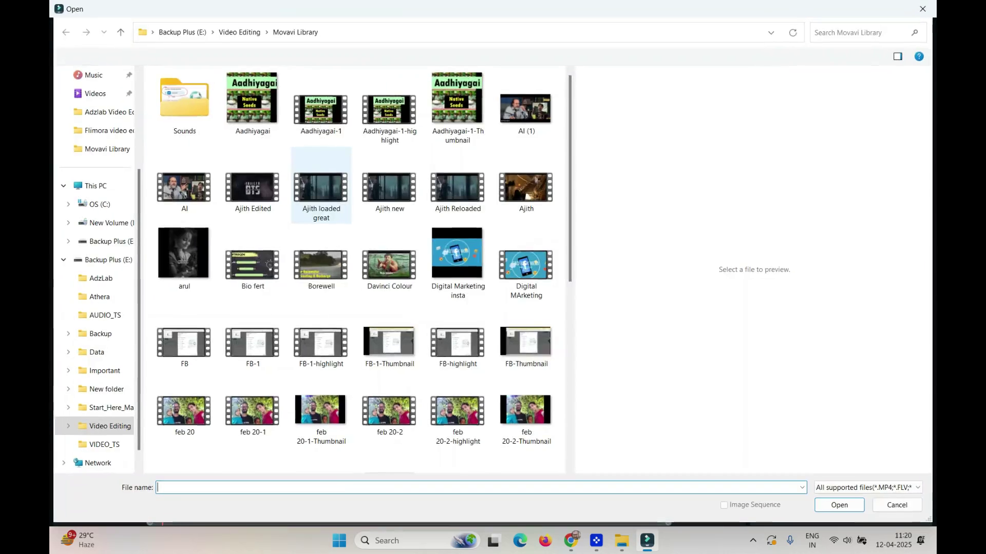
scroll(321, 260, "down", 6)
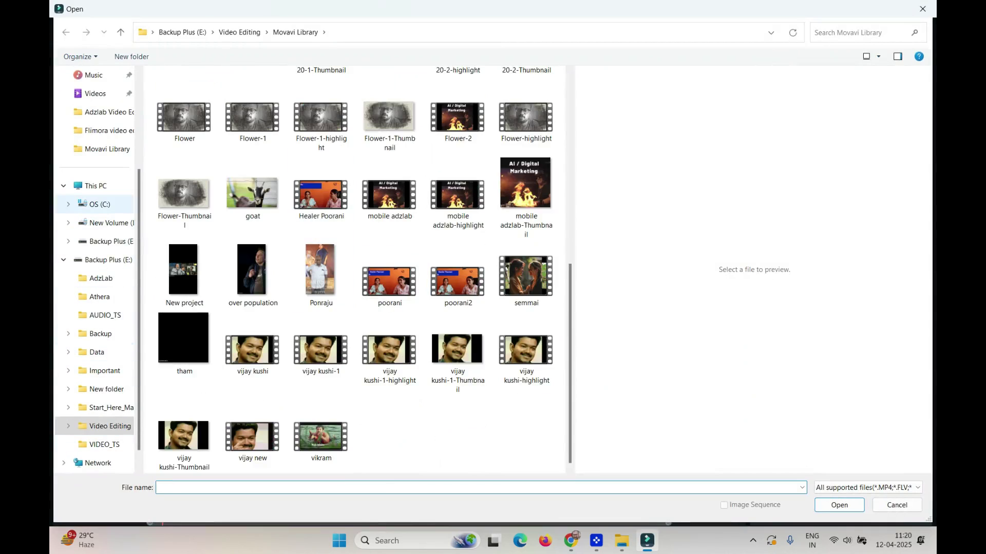
left_click(100, 204)
left_click(103, 223)
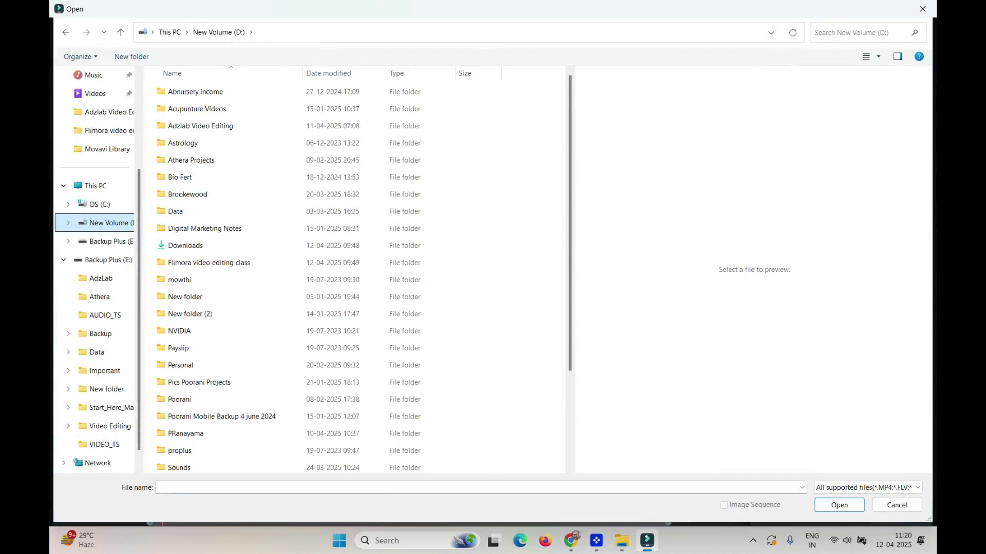
double_click(188, 194)
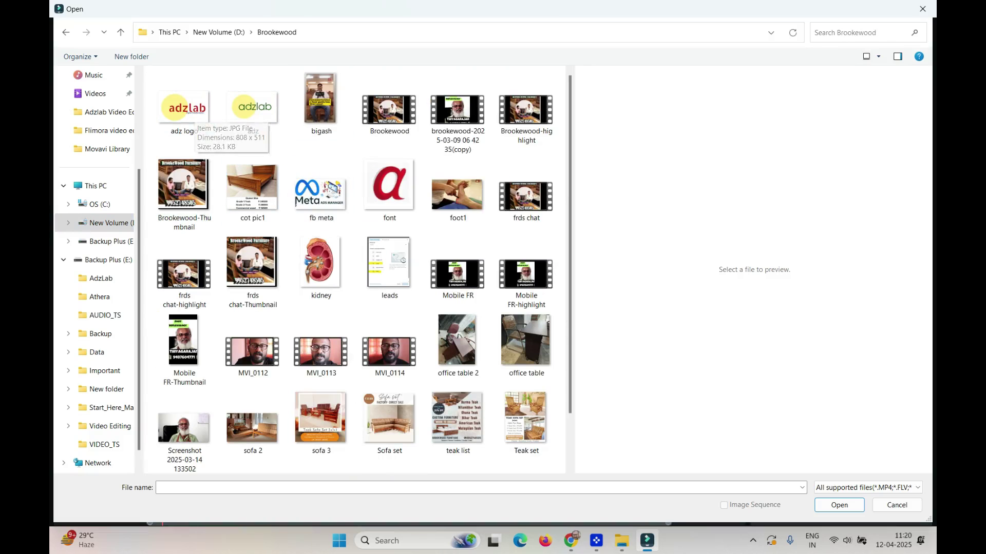
left_click(322, 191)
double_click(321, 191)
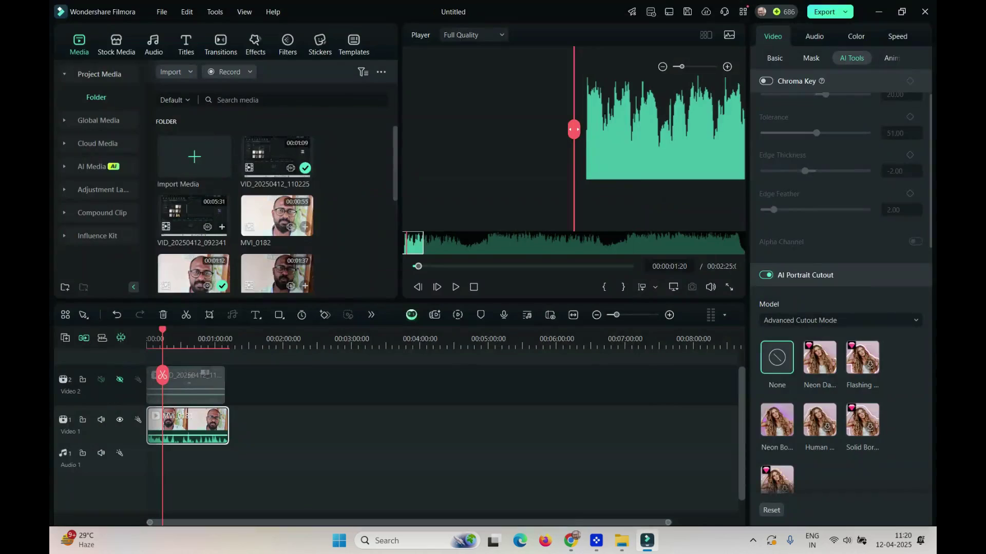
Place the fb meta image on a track beneath the portrait cutout clip, extended to match that clip's duration.
scroll(277, 205, "down", 4)
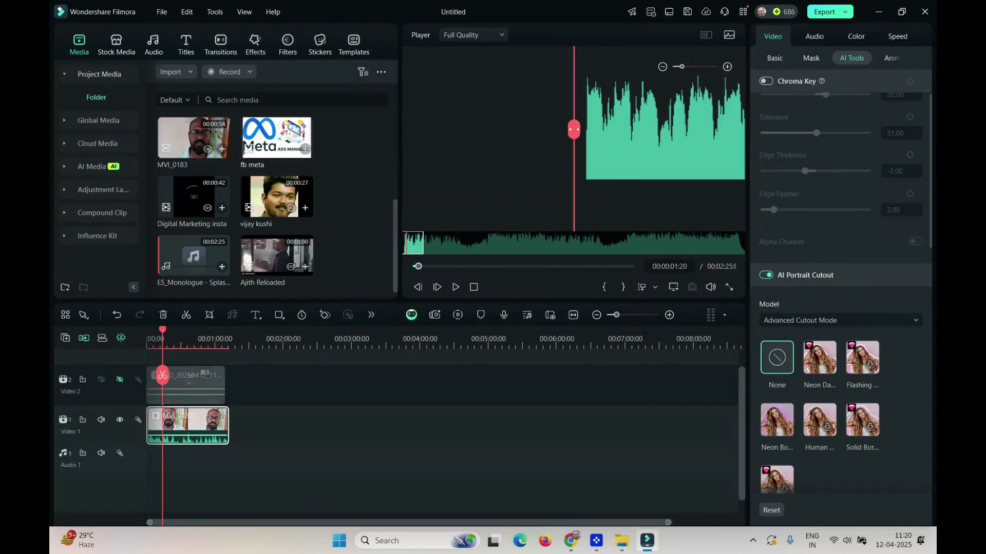
left_click_drag(277, 138, 155, 405)
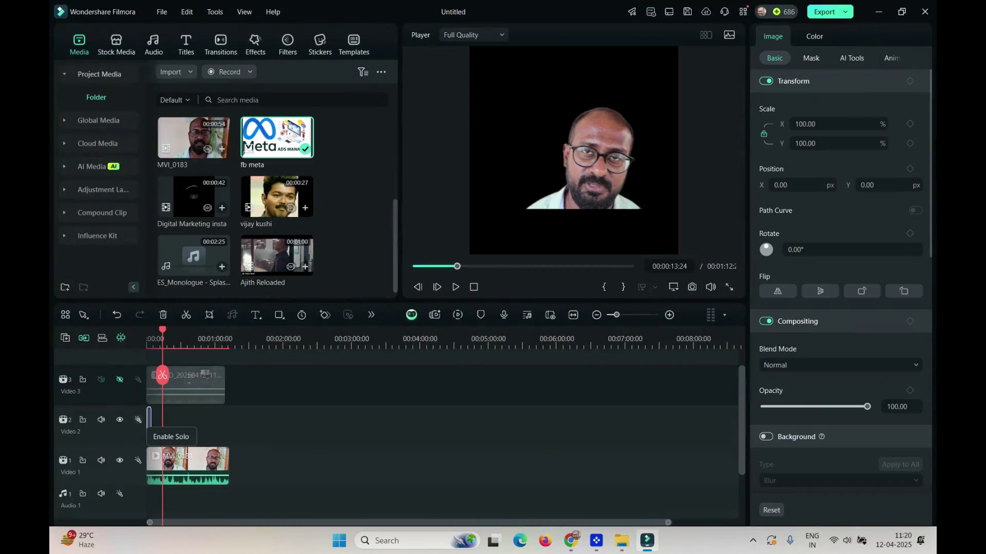
left_click_drag(150, 425, 229, 434)
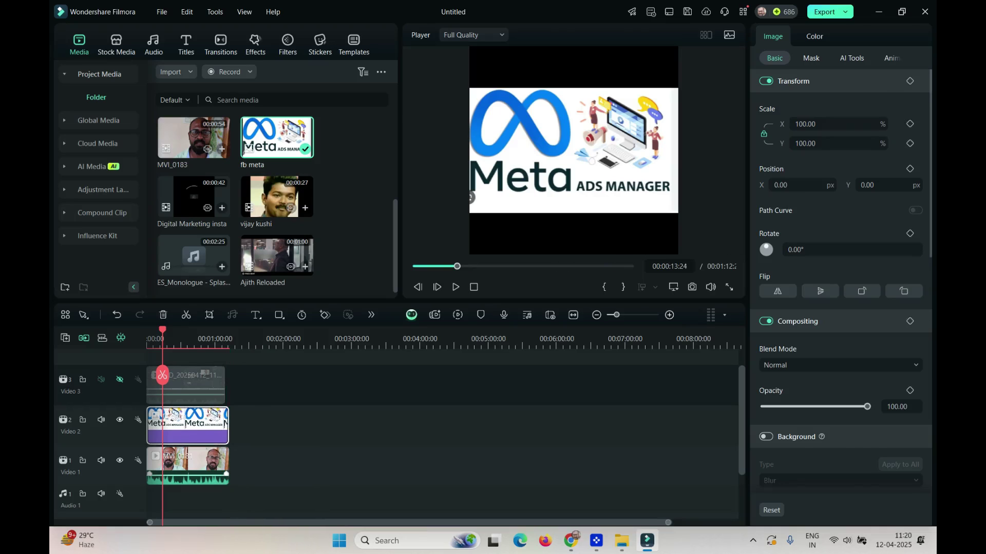
left_click_drag(192, 460, 193, 368)
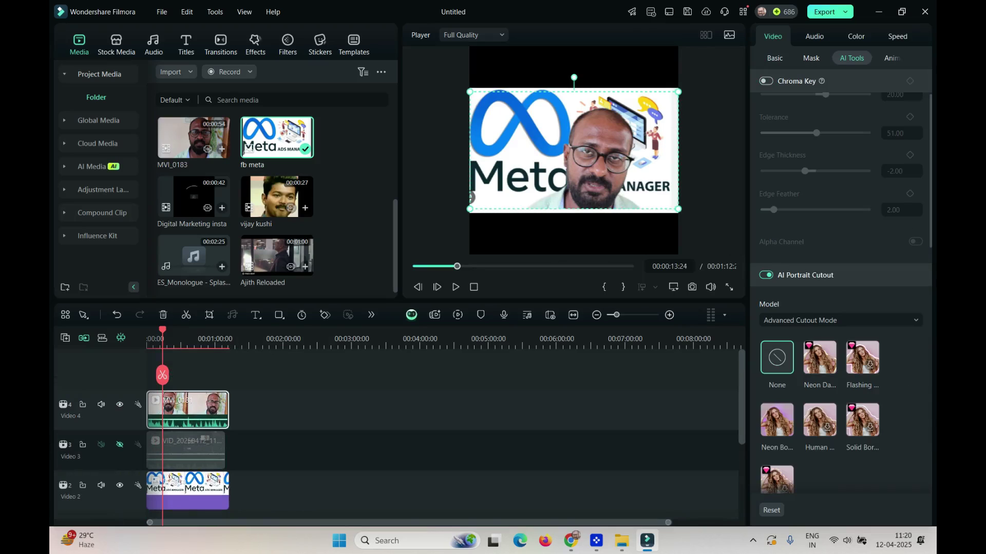
Enlarge the fb meta image to about 212% and position it at about X 62, Y -46 px to fill the frame behind the portrait.
left_click(518, 130)
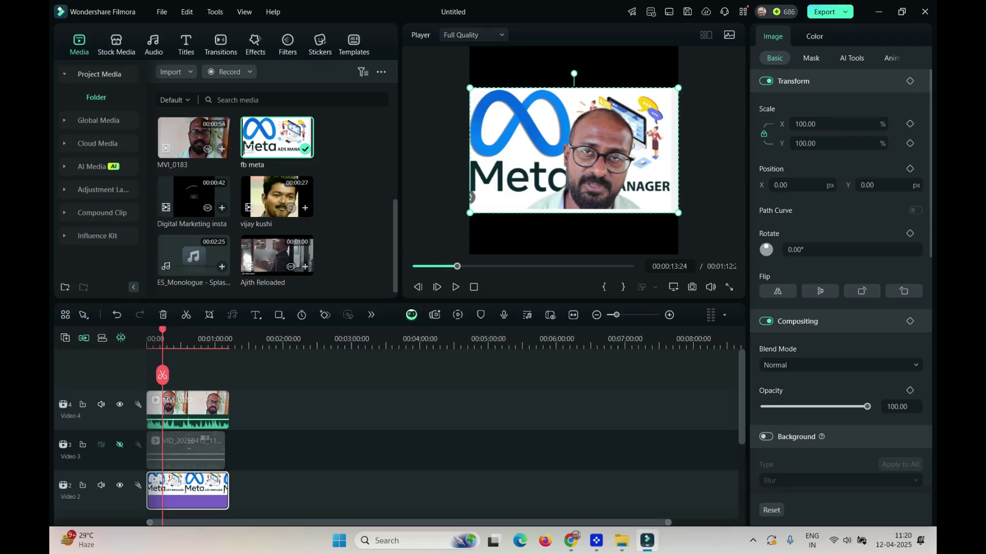
left_click_drag(469, 87, 362, 27)
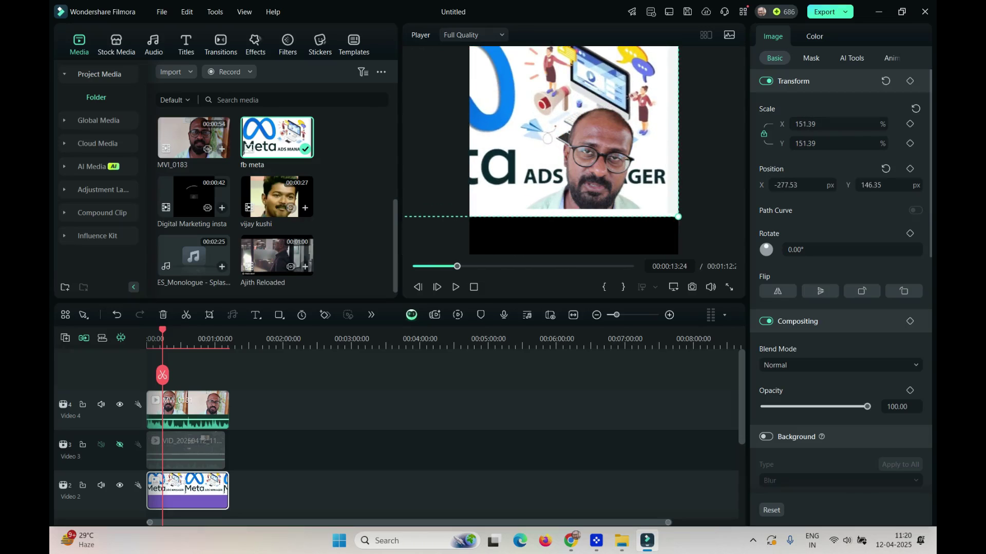
left_click_drag(678, 217, 692, 292)
mouse_move(616, 177)
left_mouse_down()
mouse_move(626, 215)
mouse_move(631, 185)
left_mouse_up()
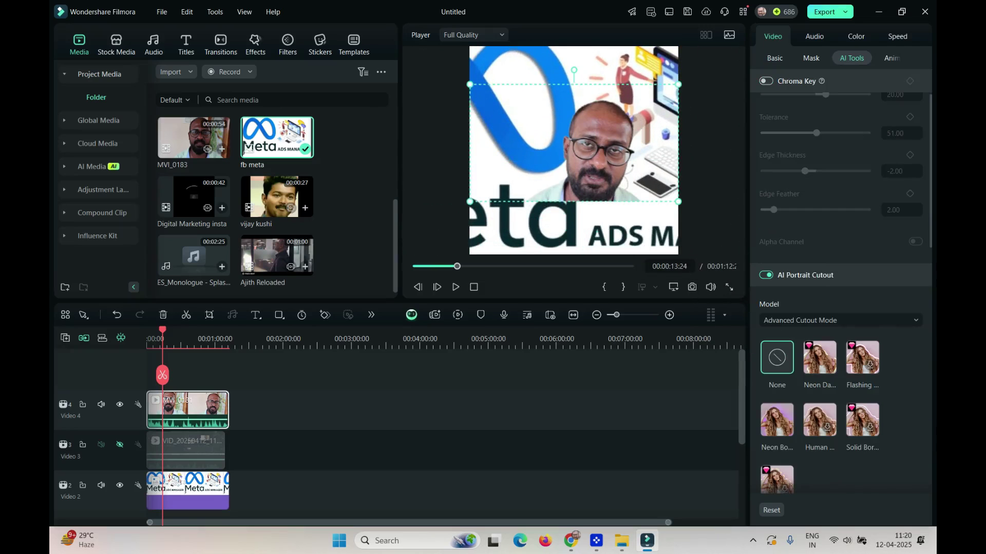
left_click_drag(627, 226, 630, 224)
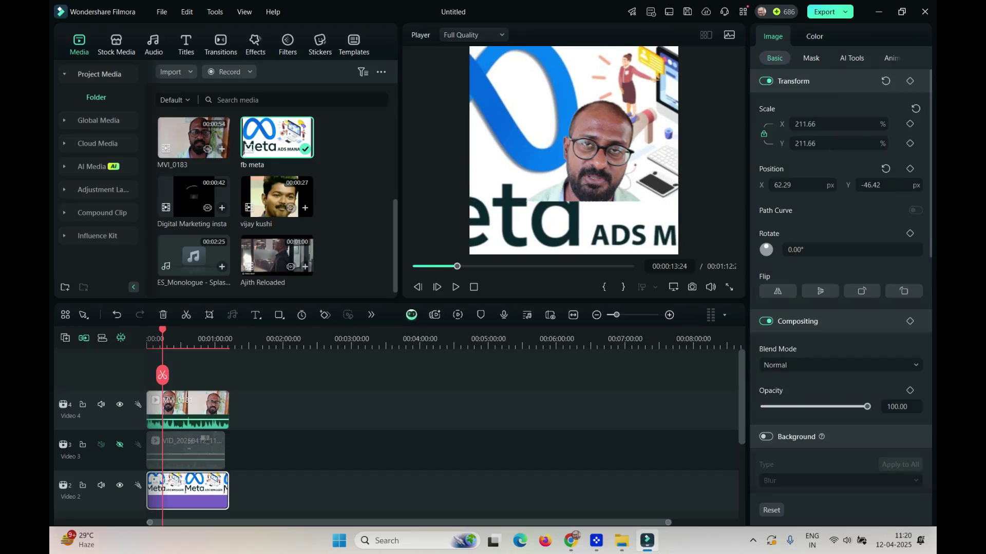
mouse_move(599, 162)
left_mouse_down()
mouse_move(603, 178)
mouse_move(604, 150)
mouse_move(600, 170)
left_mouse_up()
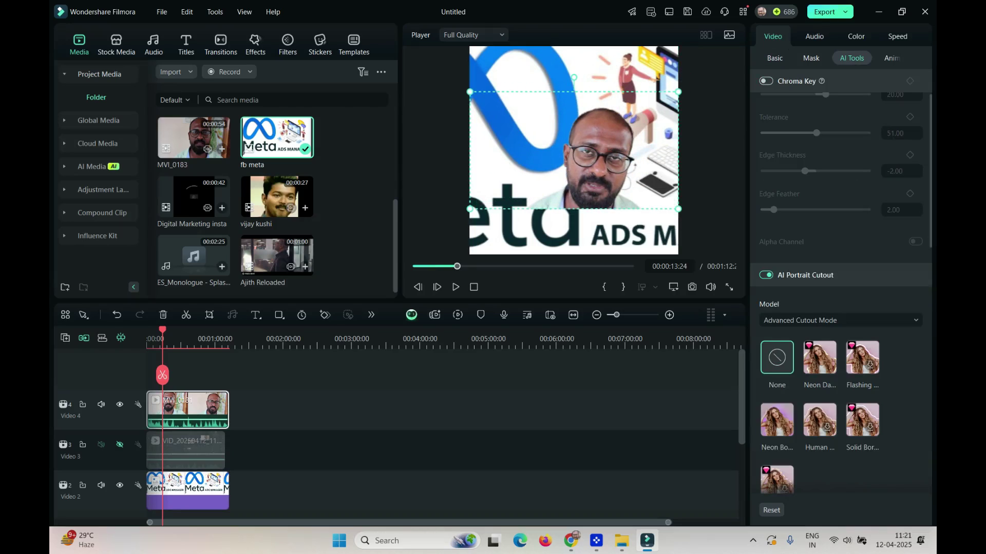
Switch to Chrome and open freepik.com in the tab holding the Google search results.
left_click(571, 541)
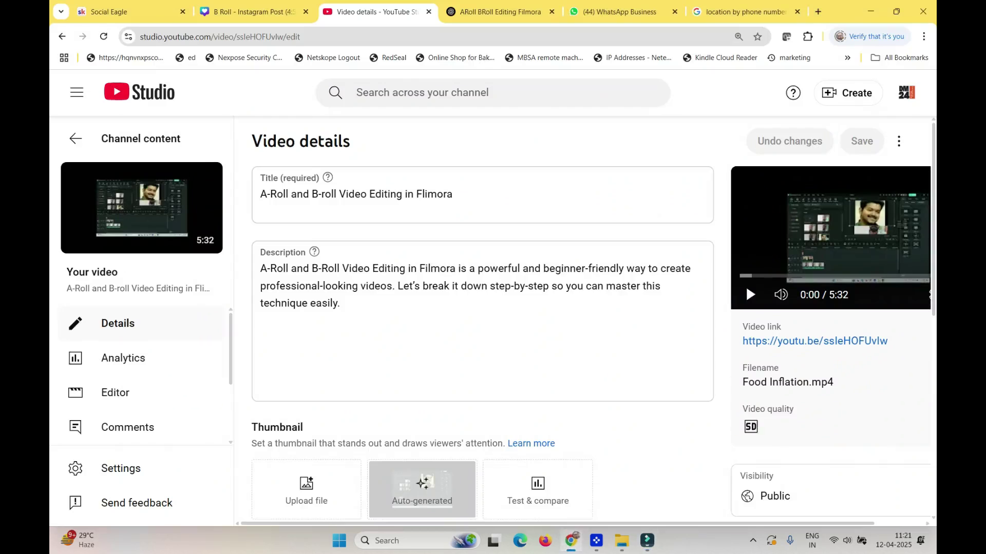
left_click(571, 541)
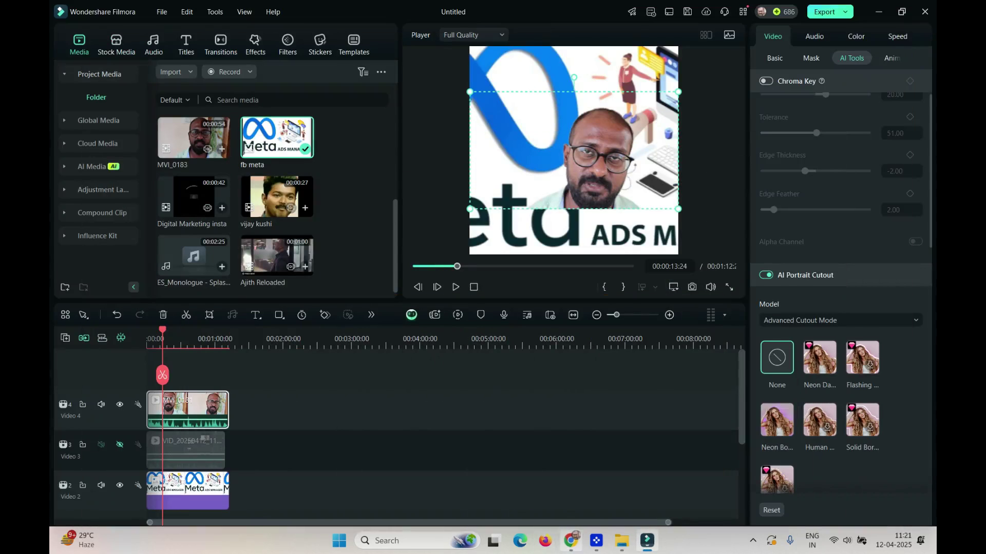
left_click(570, 540)
left_click(744, 11)
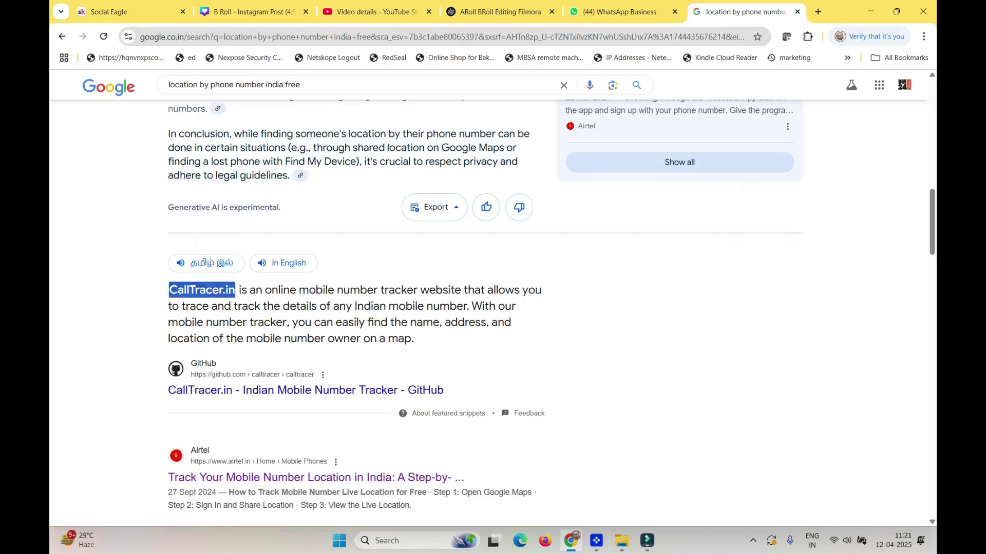
left_click(713, 37)
type("fre")
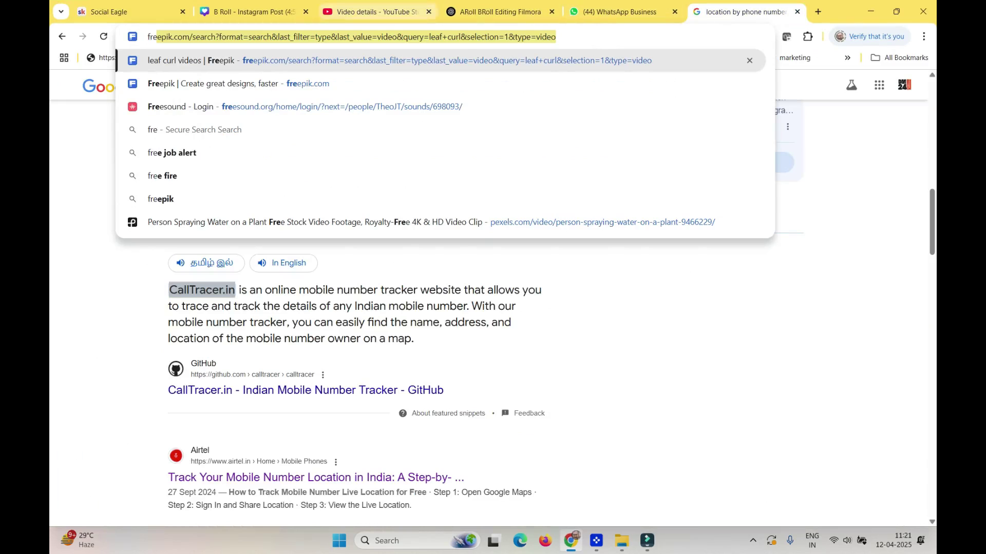
type("epik.com")
key("Delete")
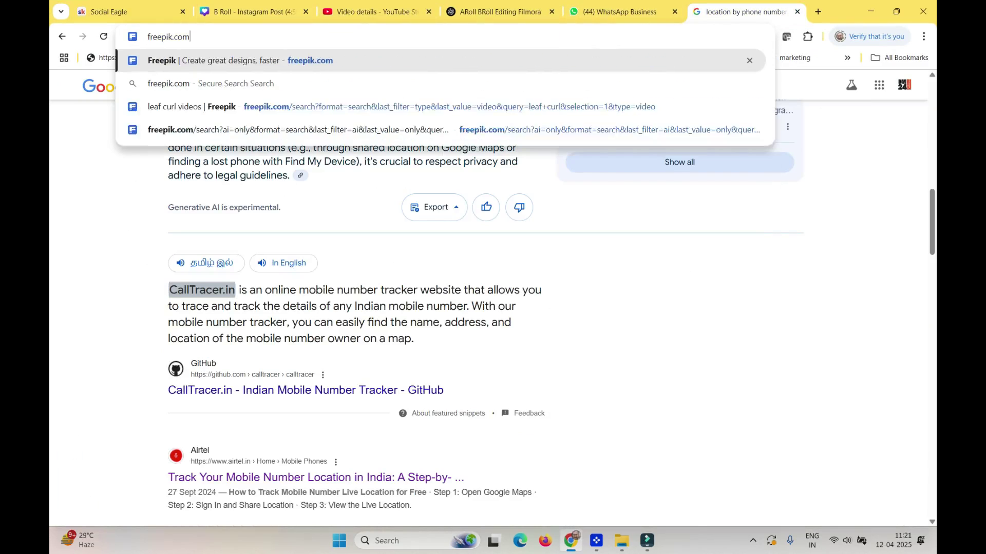
key("Return")
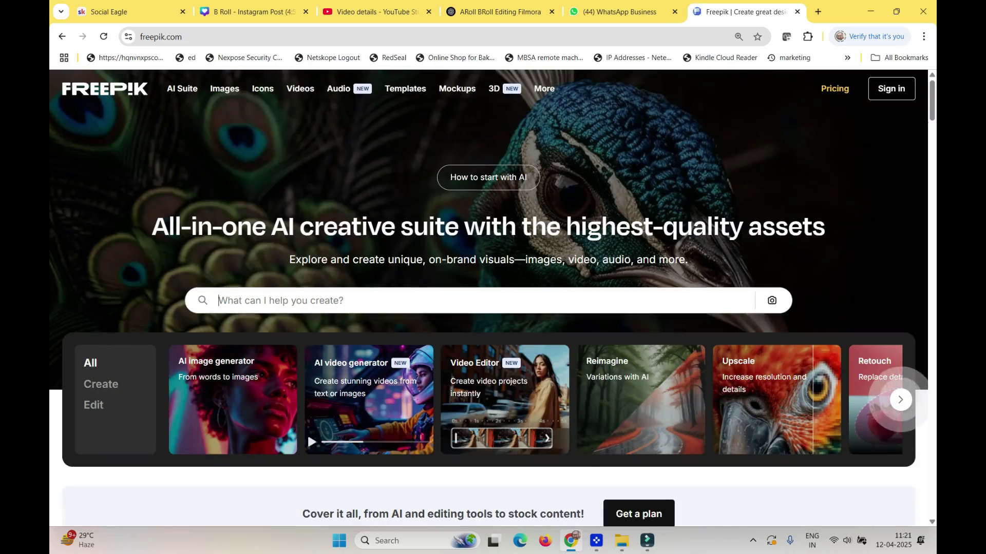
Look over the Freepik home page and dismiss its Google sign-in prompt.
scroll(369, 287, "down", 2)
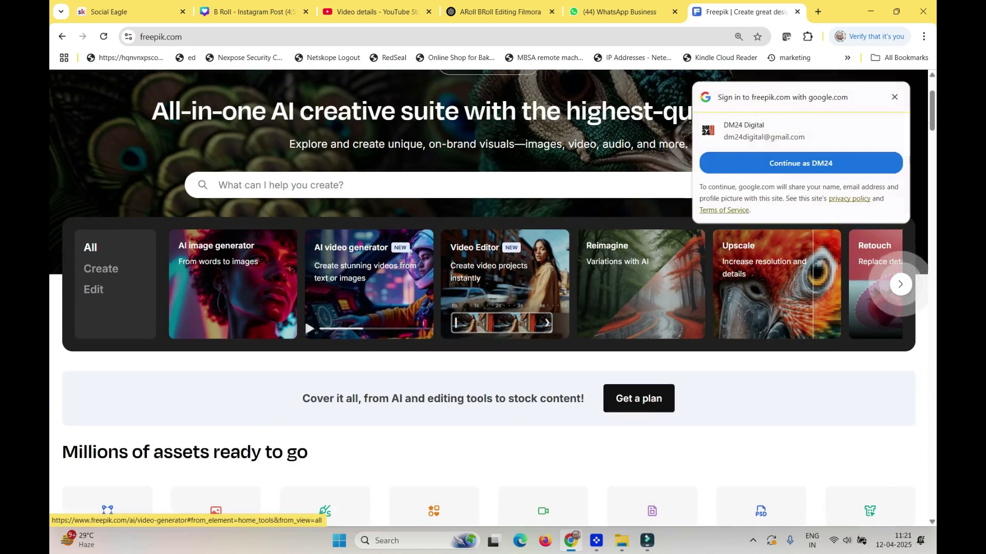
scroll(307, 375, "up", 1)
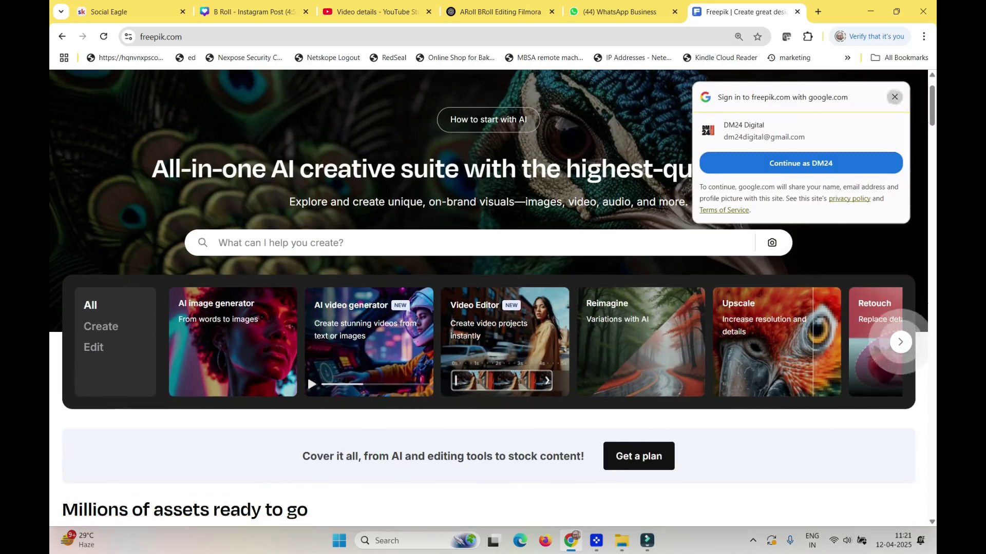
left_click(895, 97)
Open pixabay.com in a new browser tab and show its Photos section.
key("ctrl+t")
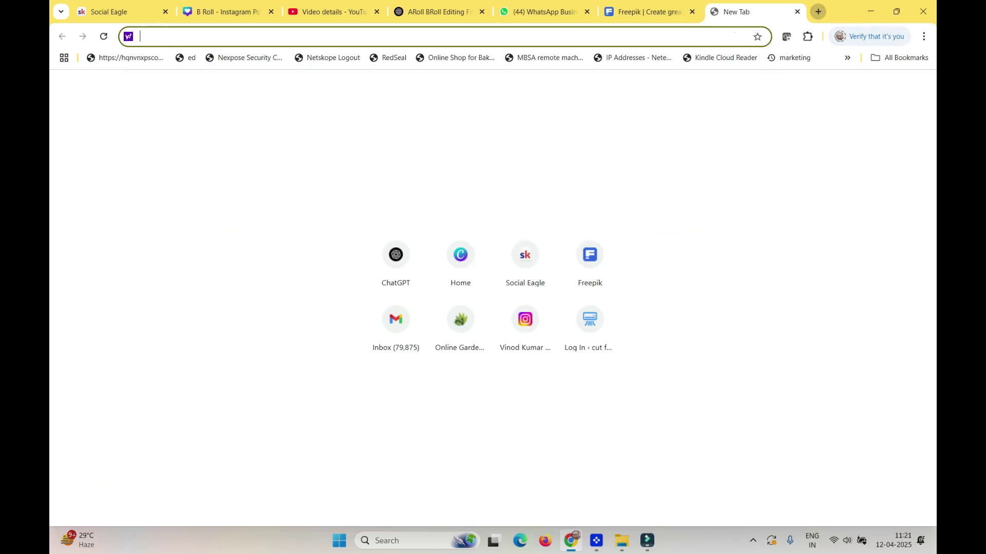
type("pix")
key("Return")
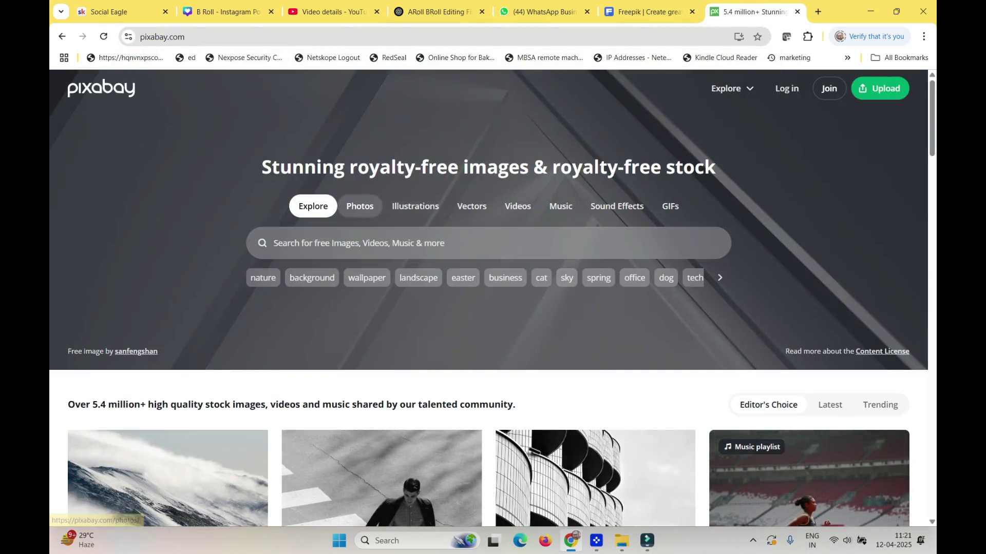
left_click(360, 206)
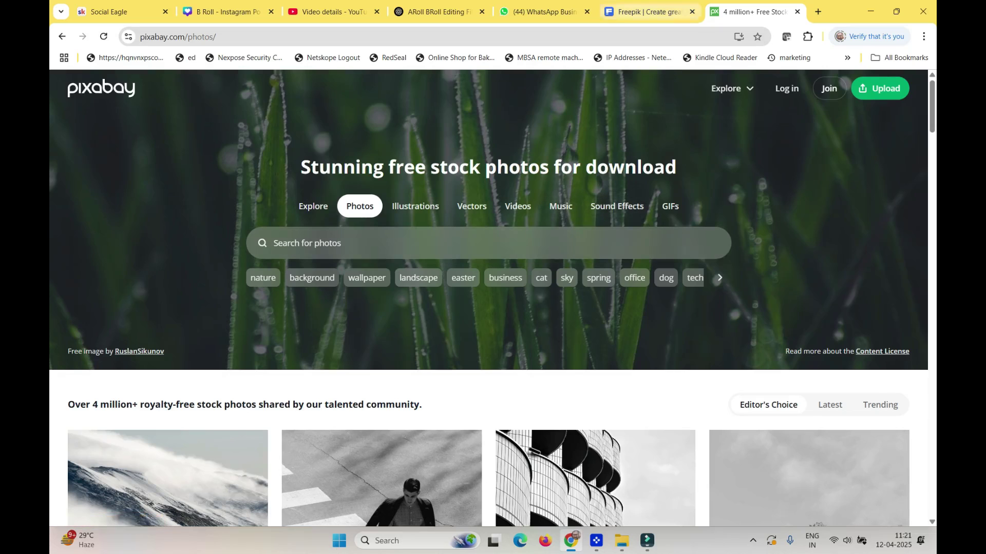
Revisit the Freepik page briefly, and open the Pexels page of the person spraying water on a plant in a new tab.
left_click(648, 11)
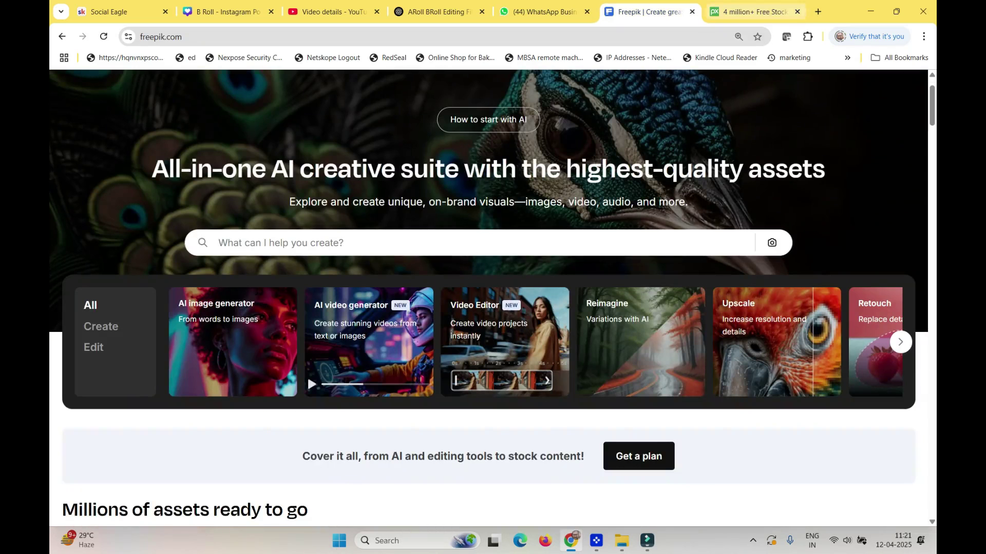
key("ctrl+t")
type("pex")
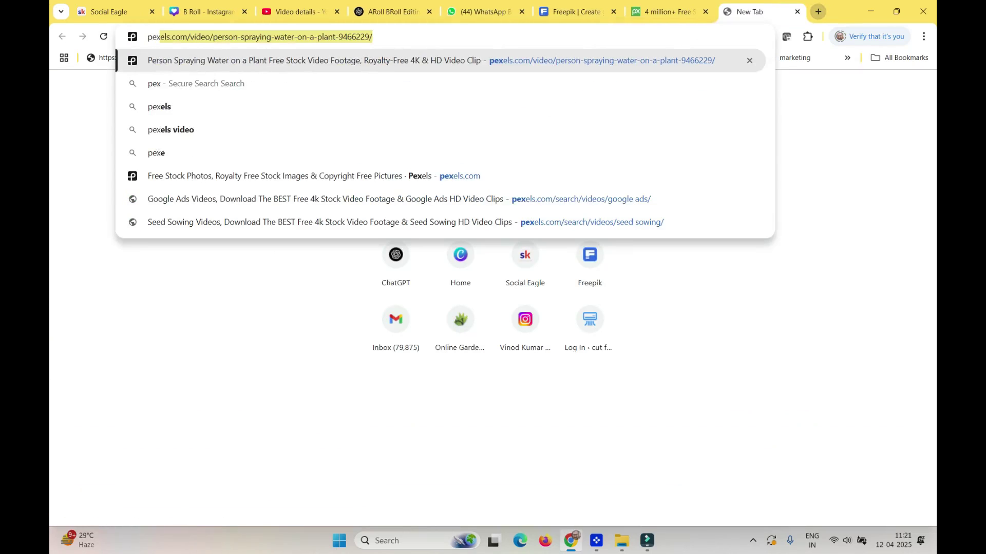
type("els")
key("Return")
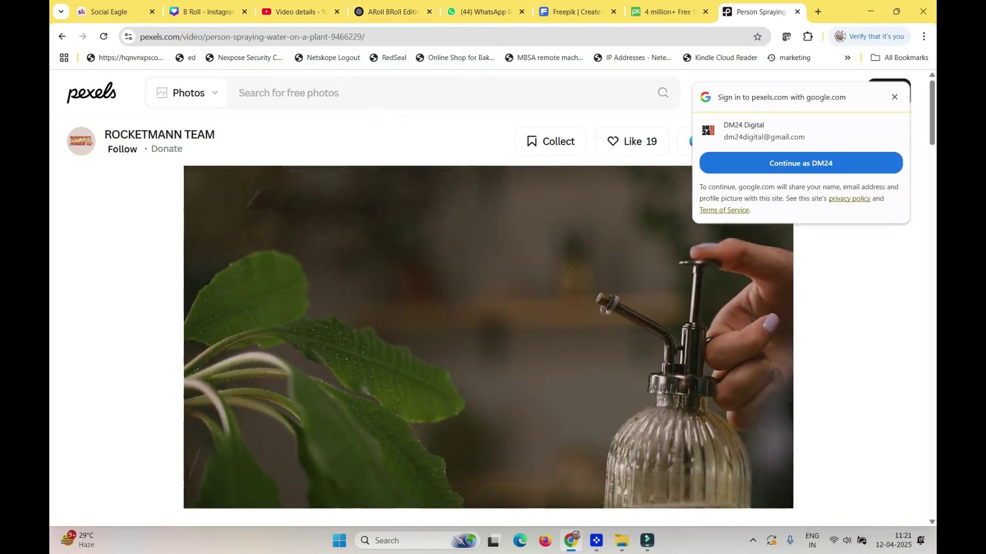
Switch back to Filmora and open the recording options for the project media.
left_click(647, 540)
left_click(230, 72)
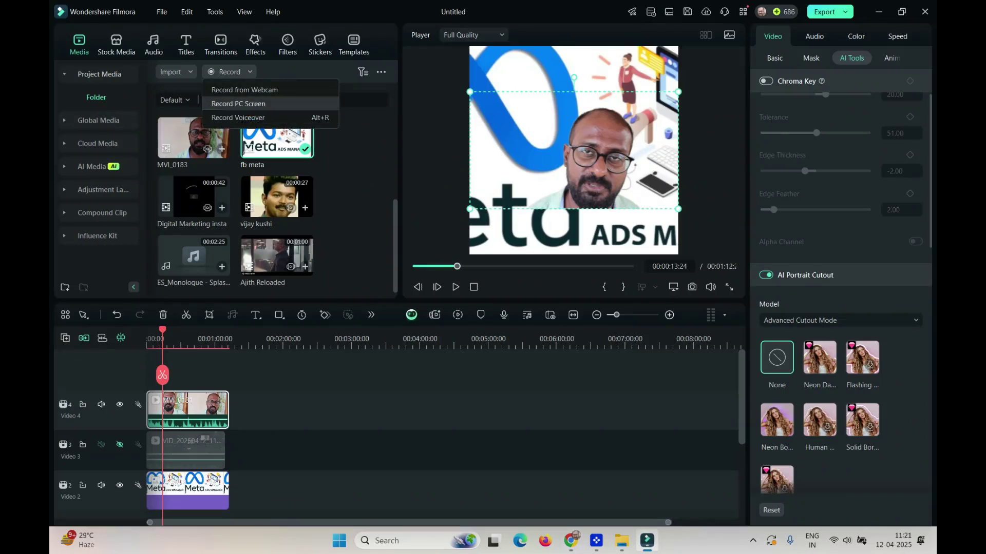